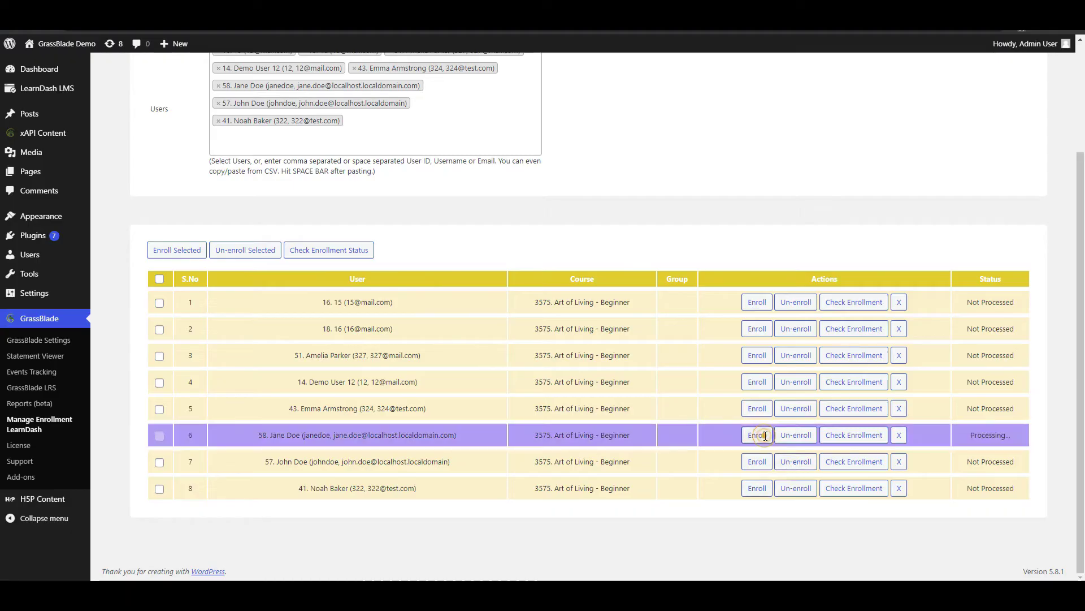
Un-enroll the sixth user from Art of Living - Beginner and confirm 'User not enrolled to course.'.
left_click(781, 439)
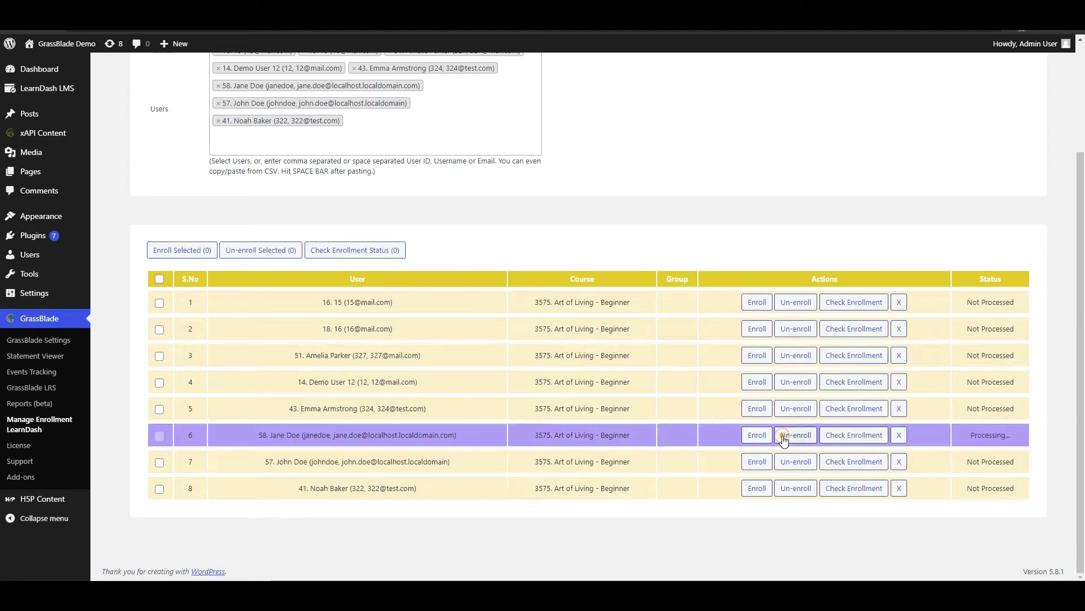
left_click(826, 437)
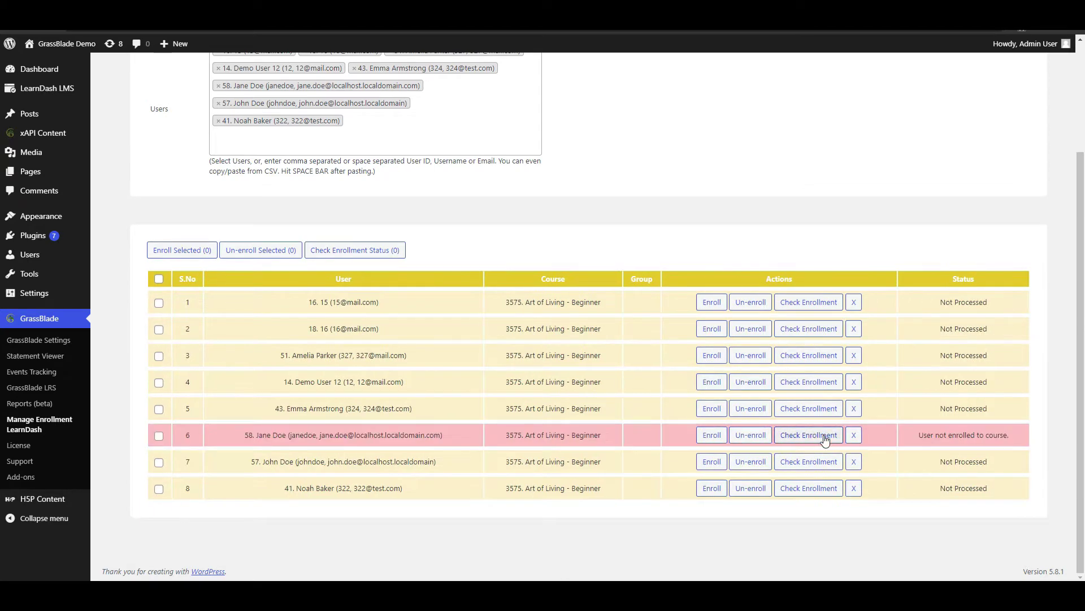
Load the users of the Digital Marketing - Intermediate course.
left_click(714, 443)
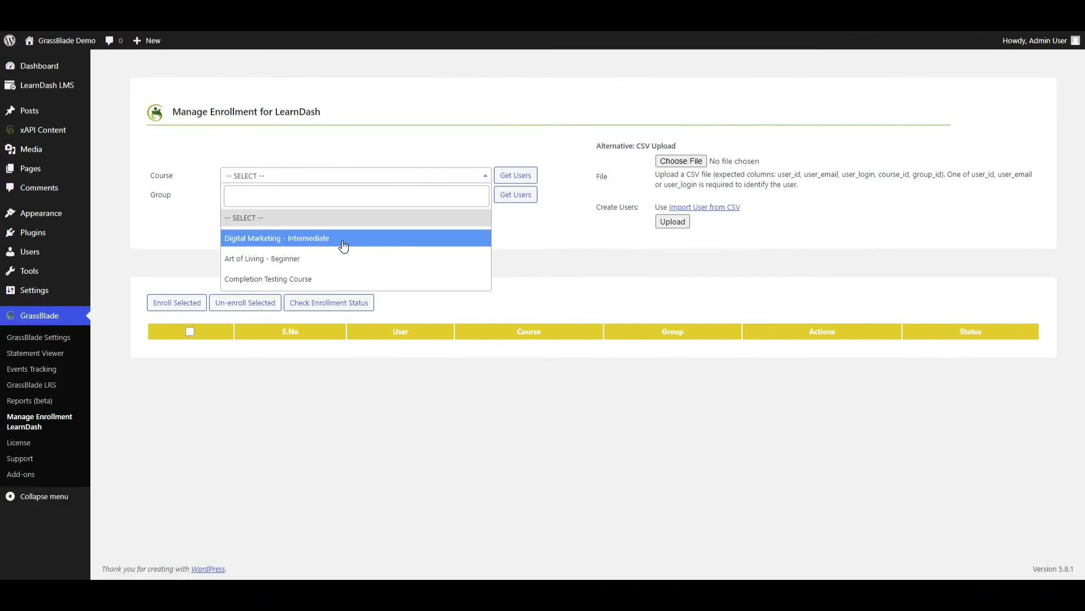
left_click(344, 247)
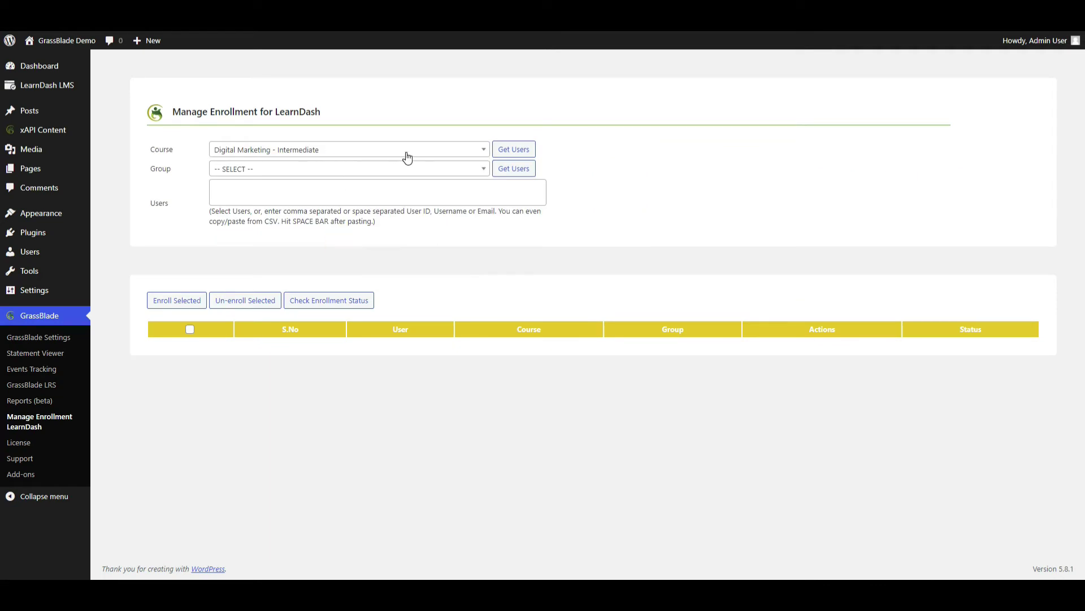
left_click(526, 152)
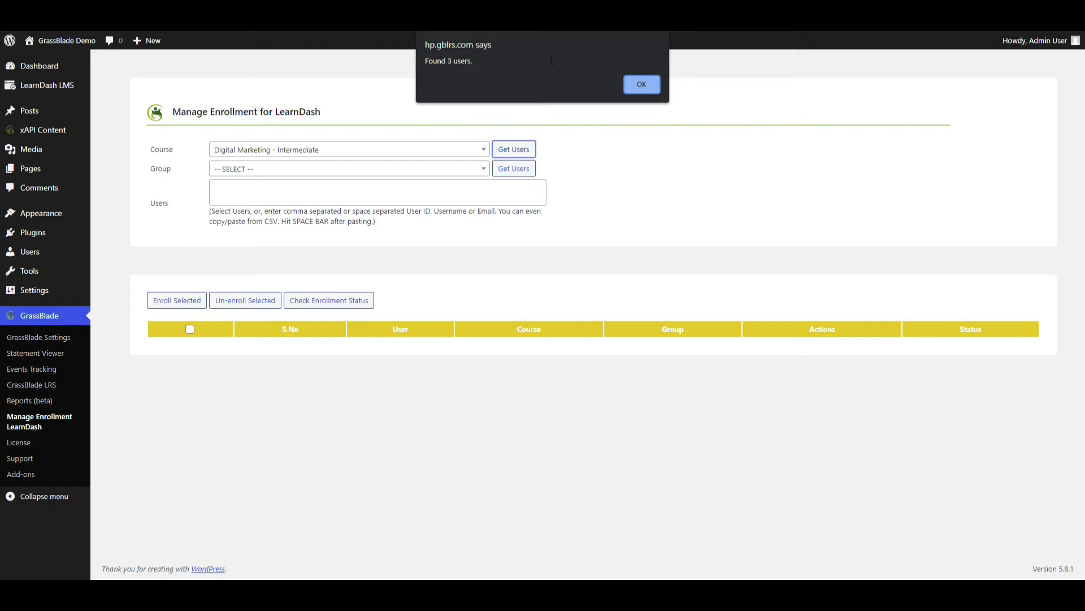
left_click(634, 84)
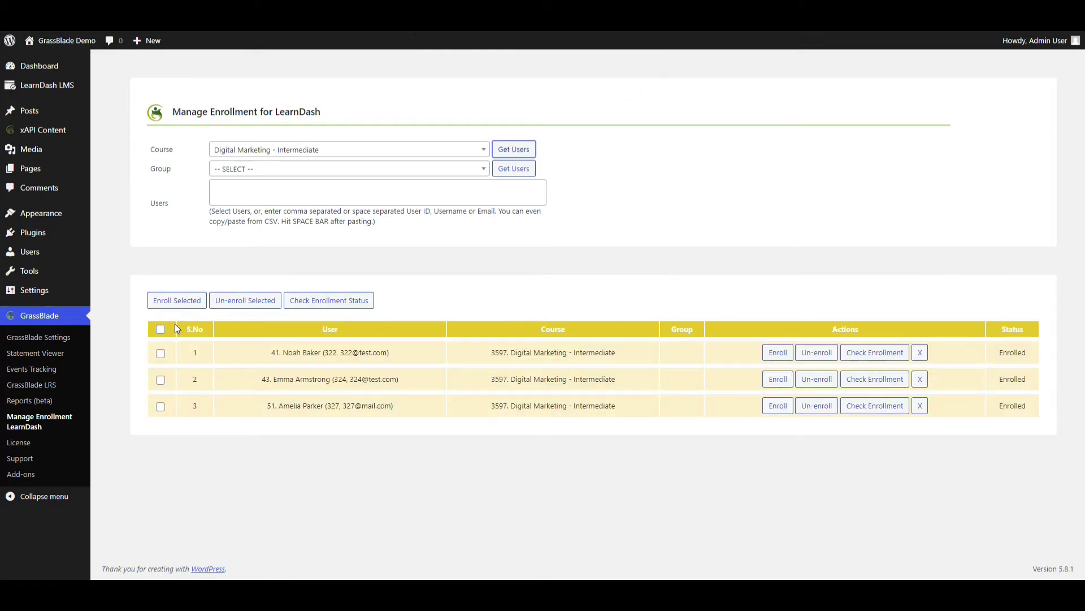
Select all three users, check their enrollment status, and un-enroll them.
left_click(160, 329)
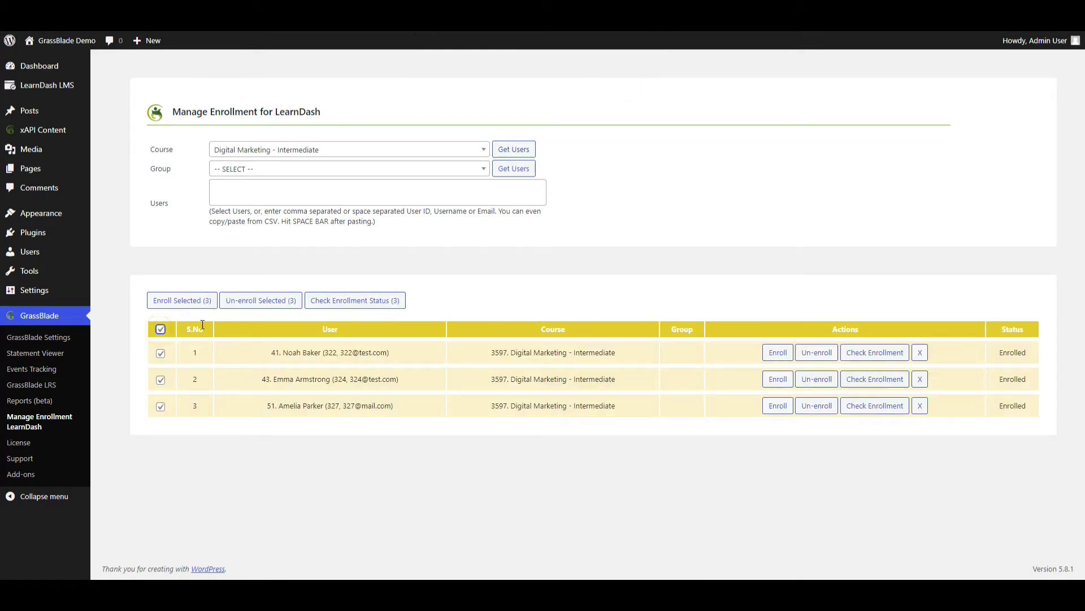
left_click(316, 303)
left_click(640, 83)
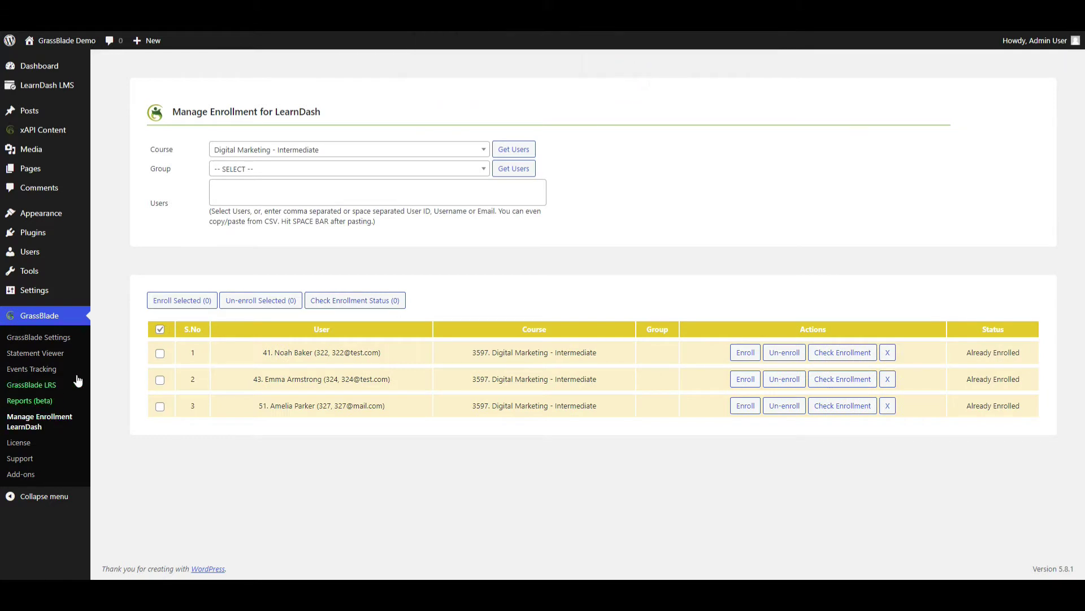
left_click(771, 353)
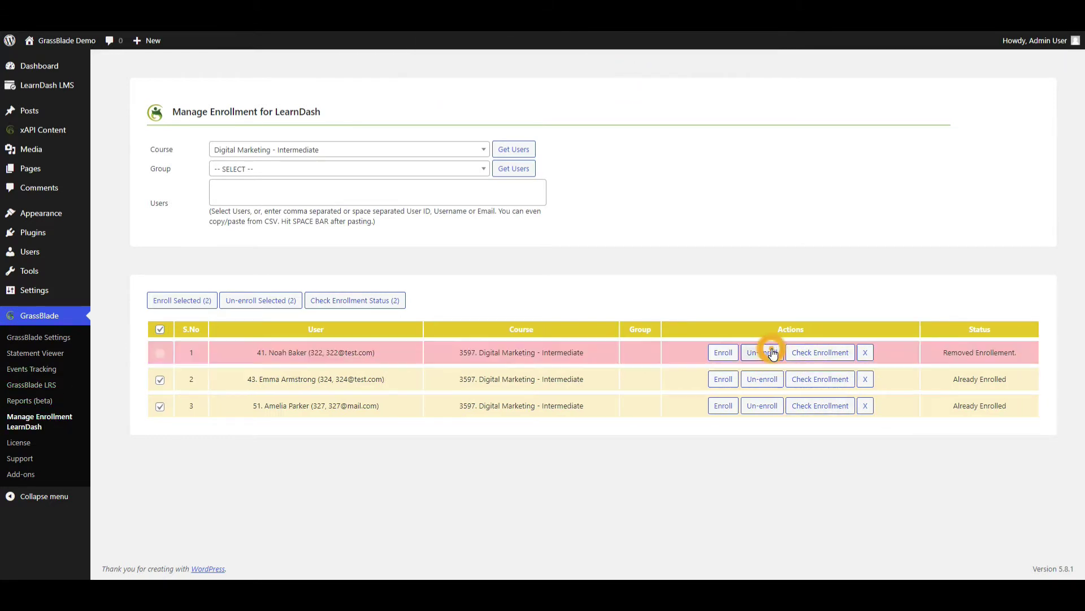
left_click(251, 305)
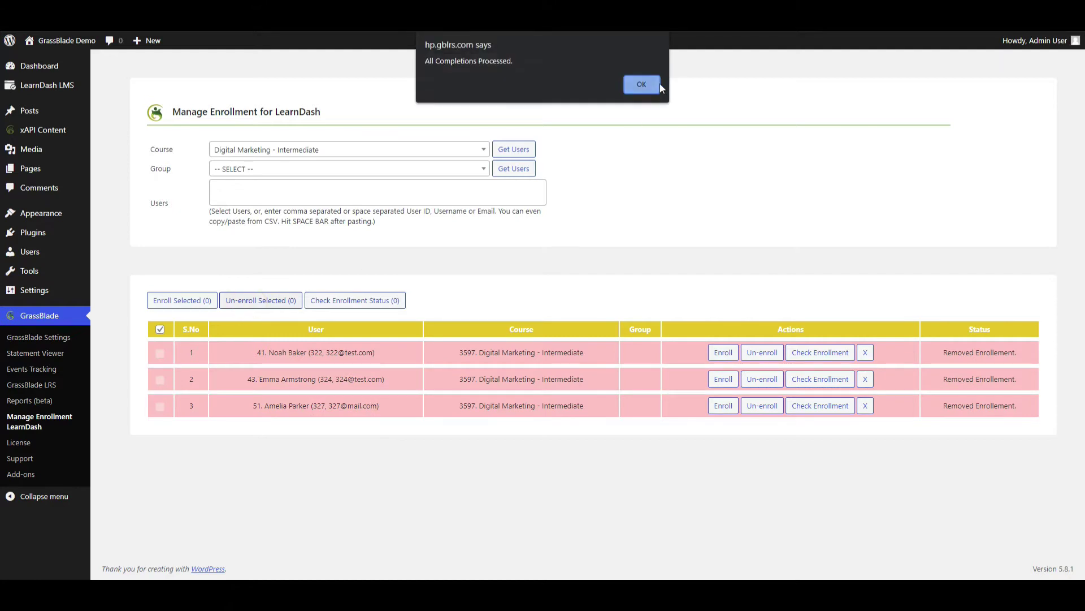
left_click(659, 85)
Re-enroll the first two users and check the third user's enrollment status.
left_click(722, 351)
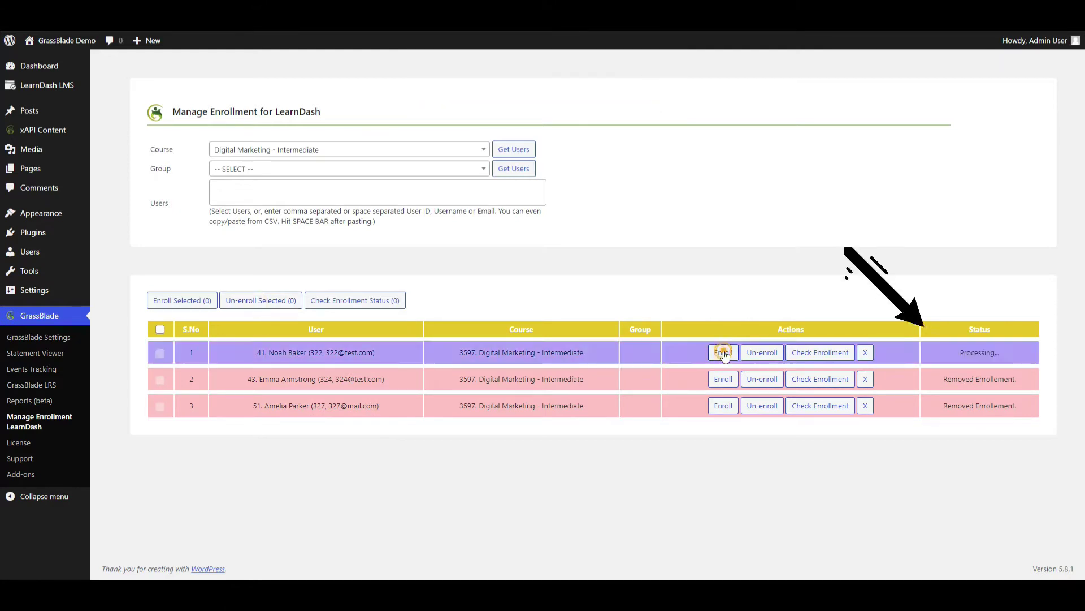
left_click(723, 379)
left_click(813, 406)
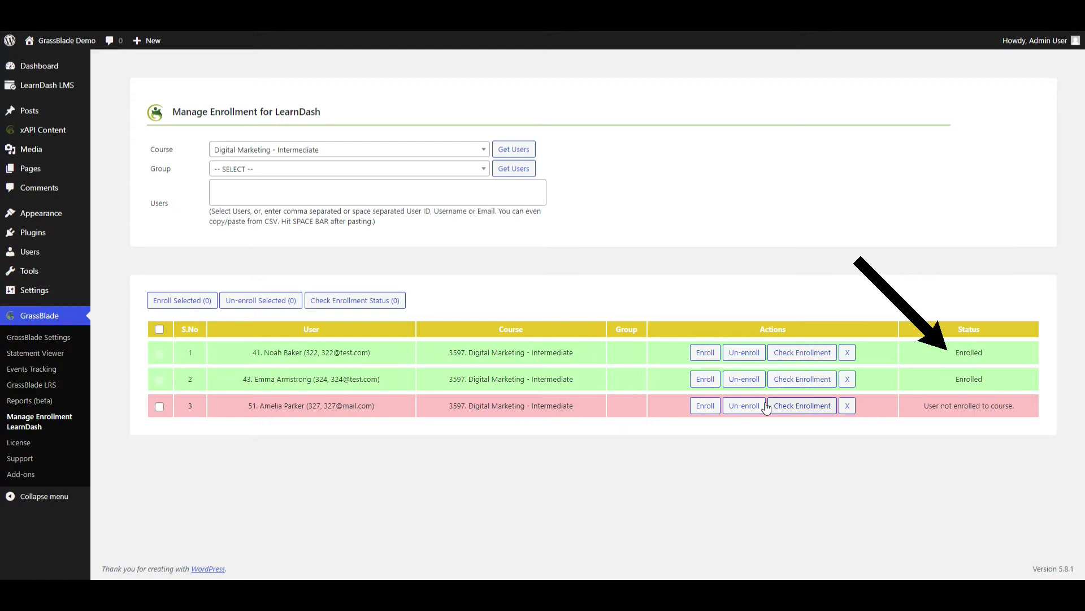
Re-enroll the third Digital Marketing user, then add two matching users for Art of Living - Beginner.
left_click(708, 407)
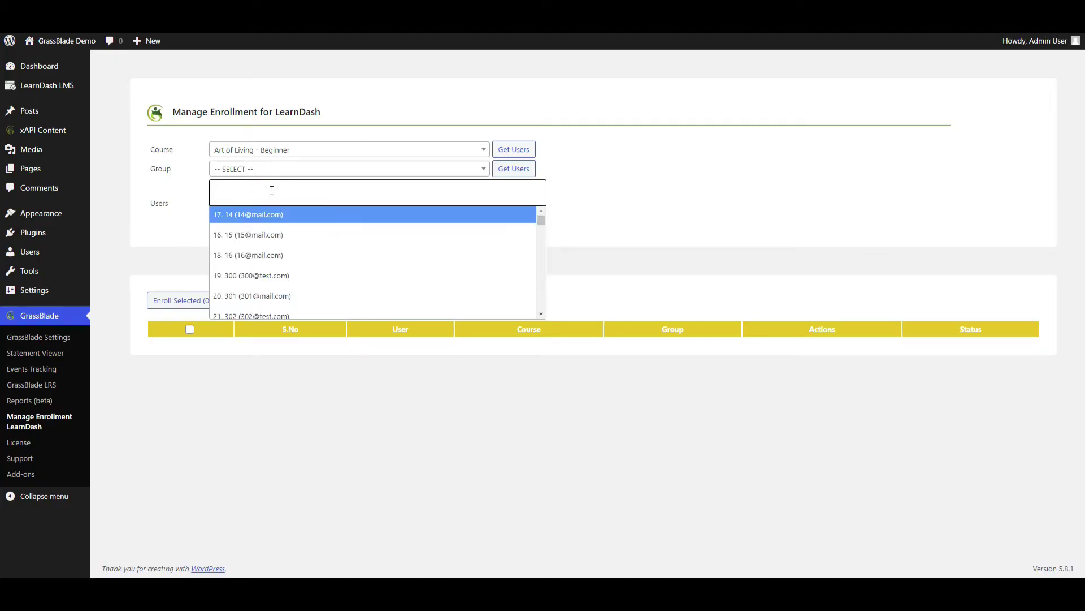
type("emm")
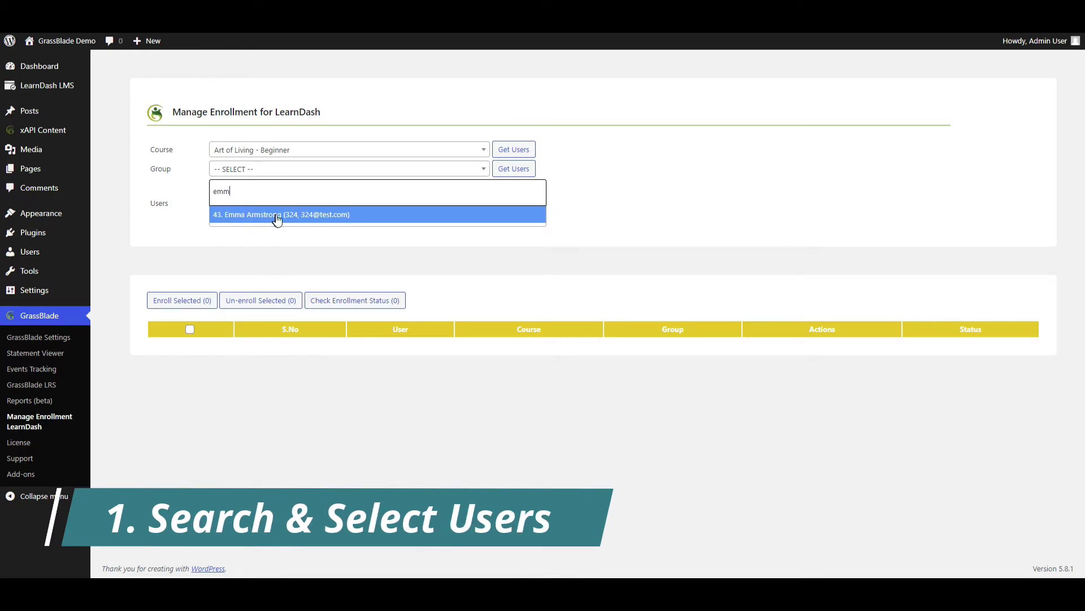
left_click(276, 217)
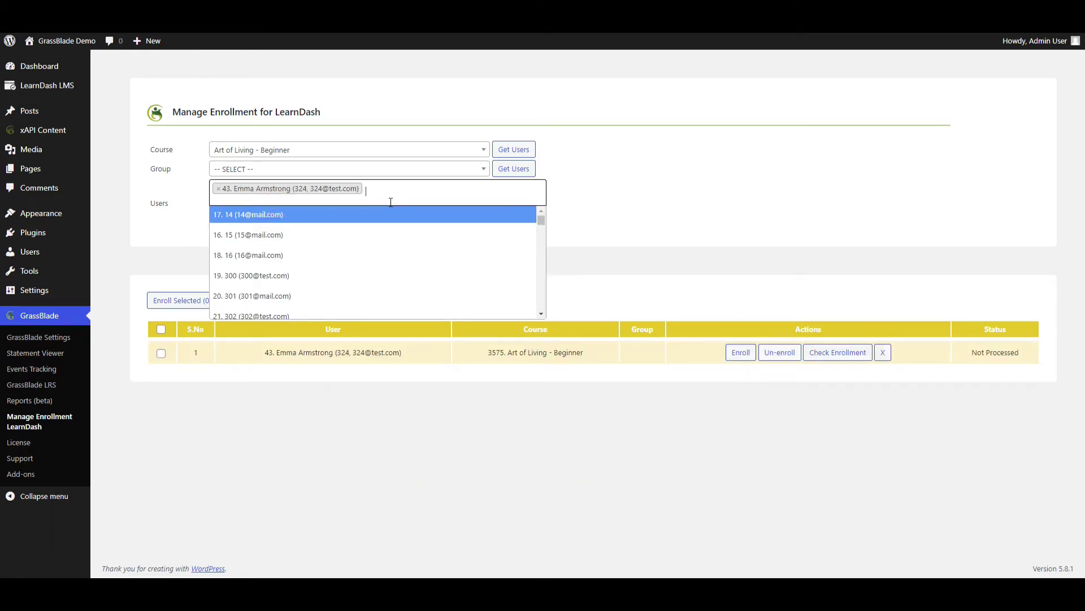
type("noah")
key("Return")
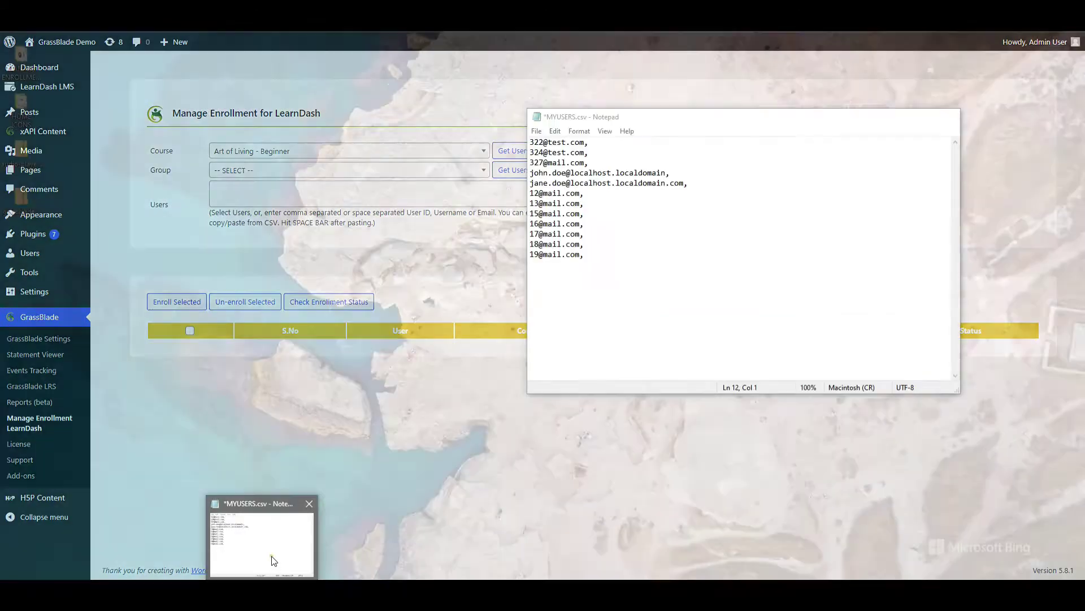
Select and copy the email lines from MYUSERS.csv in Notepad.
left_click(271, 555)
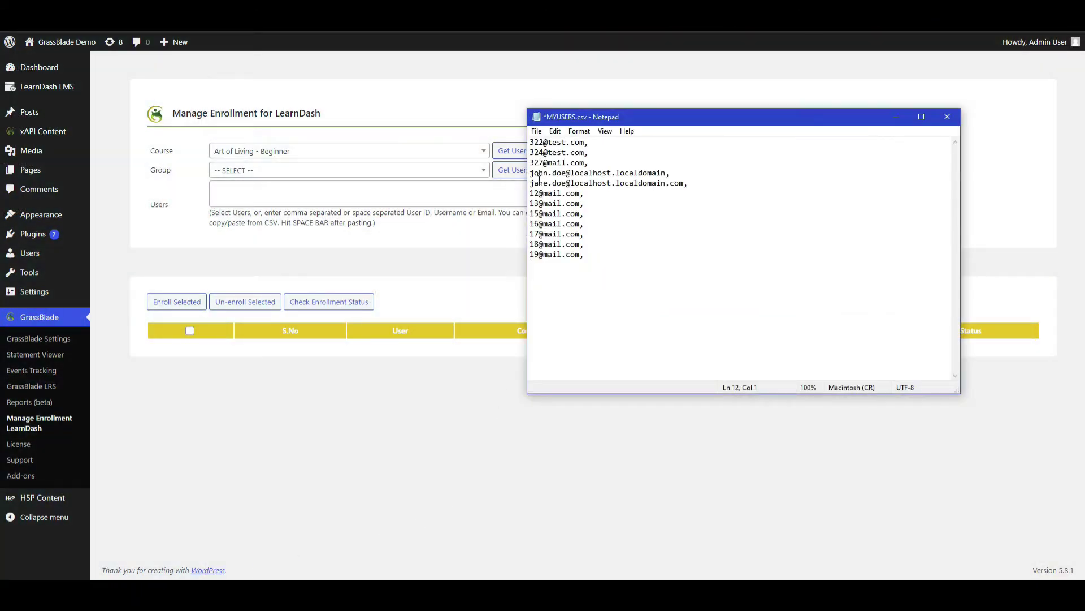
left_click_drag(534, 143, 592, 253)
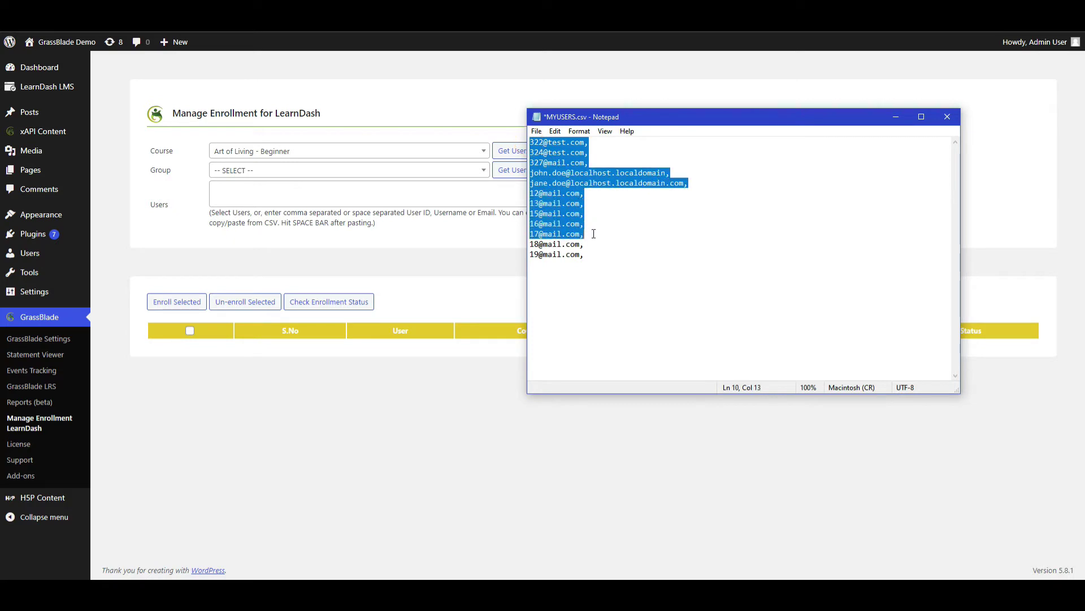
right_click(554, 216)
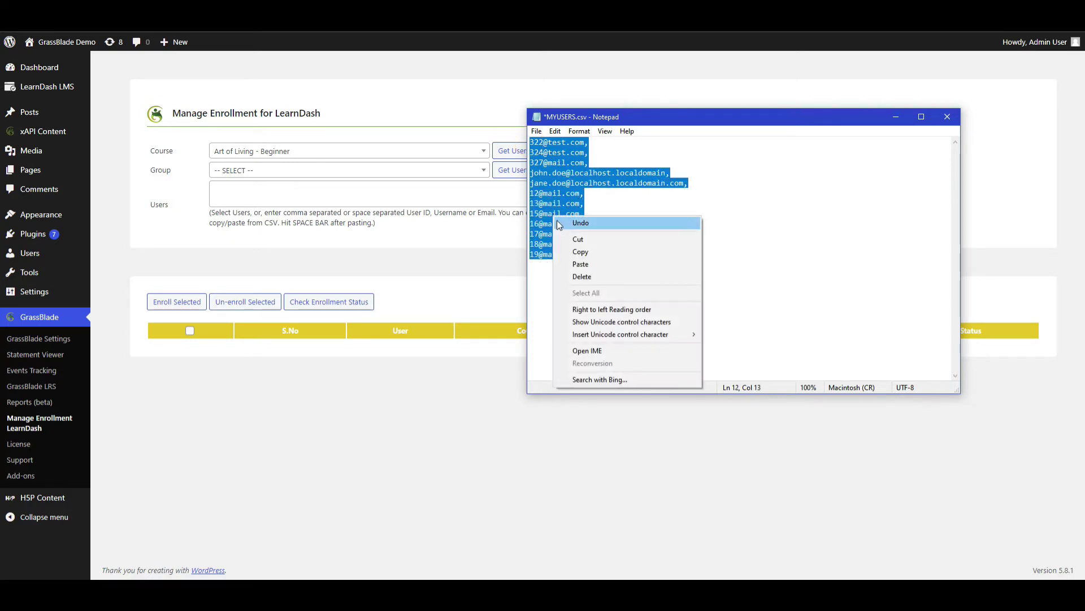
left_click(577, 250)
Paste the copied emails into the Users field, convert them to user tags, and clear leftover text.
left_click(896, 117)
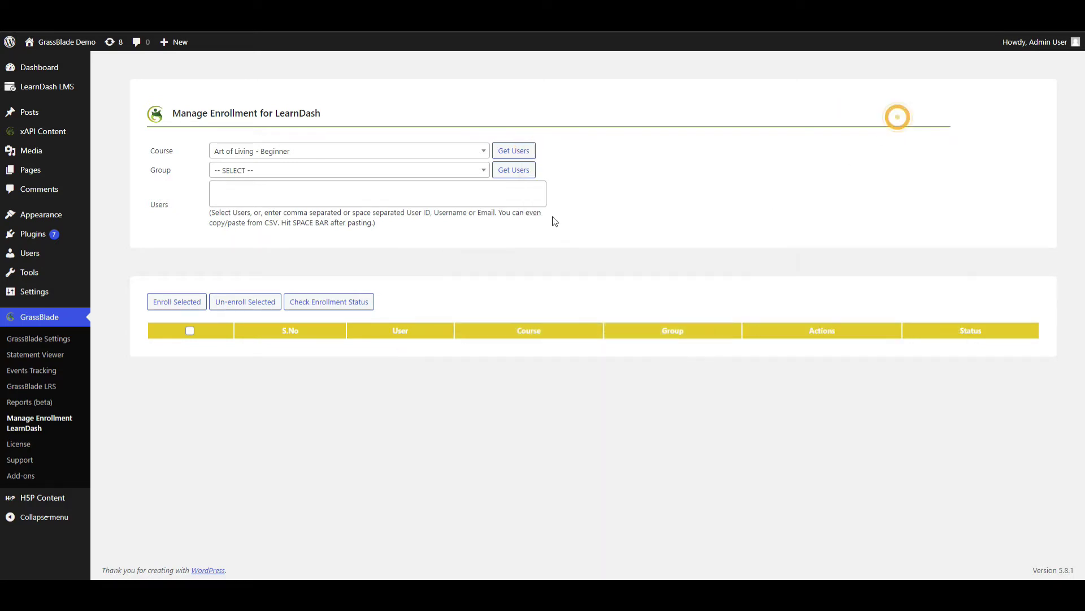
left_click(220, 191)
key("ctrl+v")
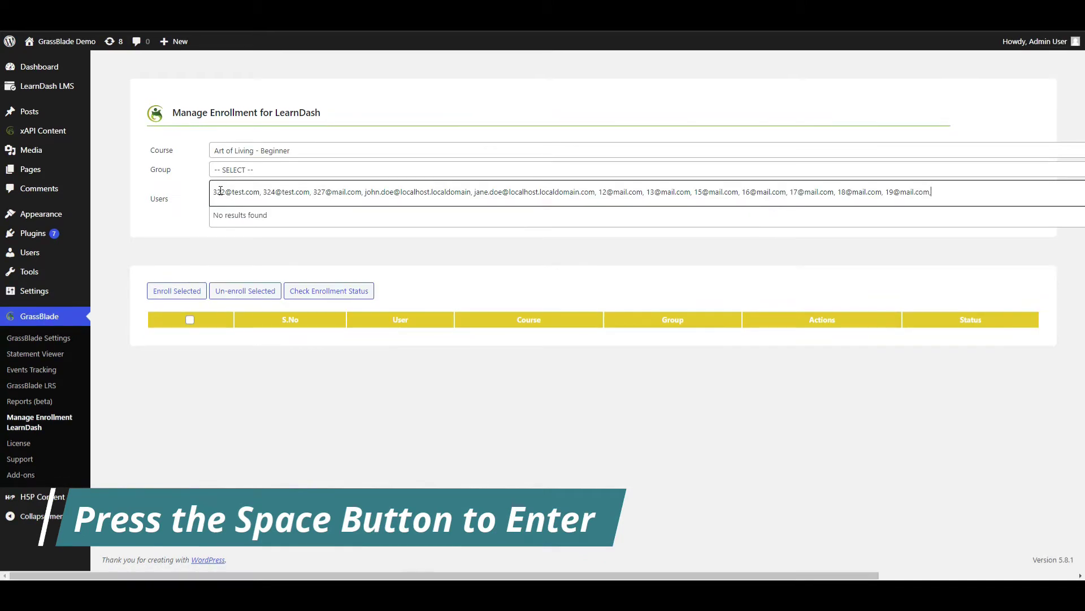
key("space")
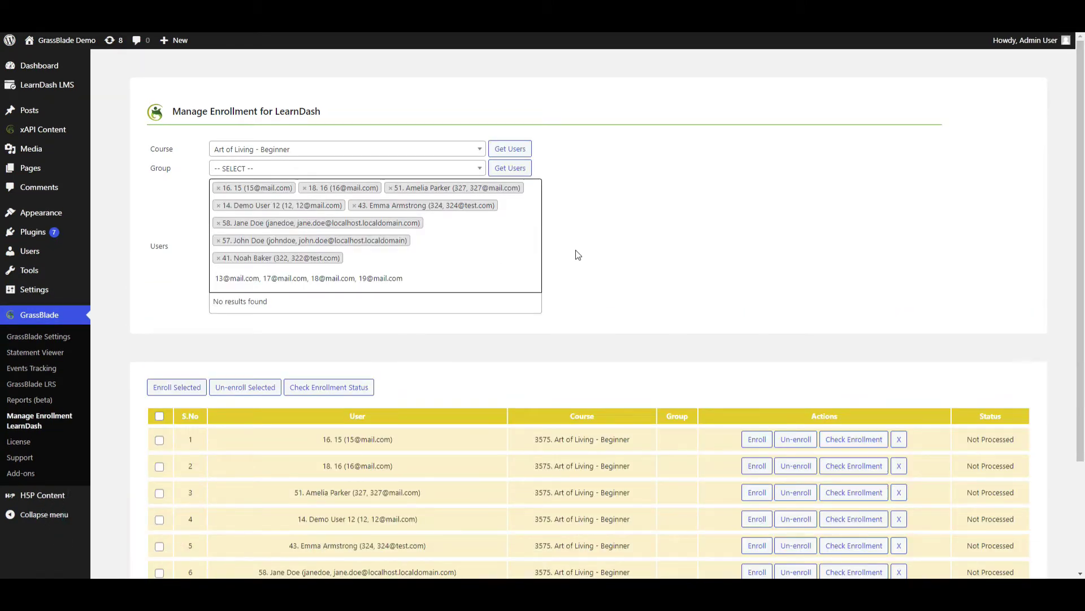
left_click(660, 256)
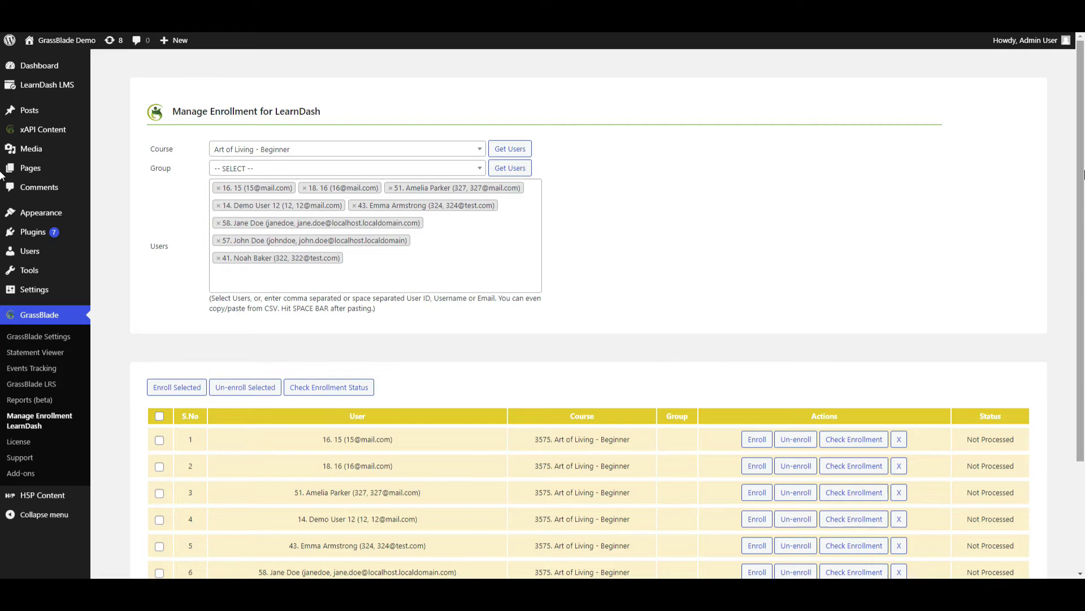
scroll(773, 490, "down", 3)
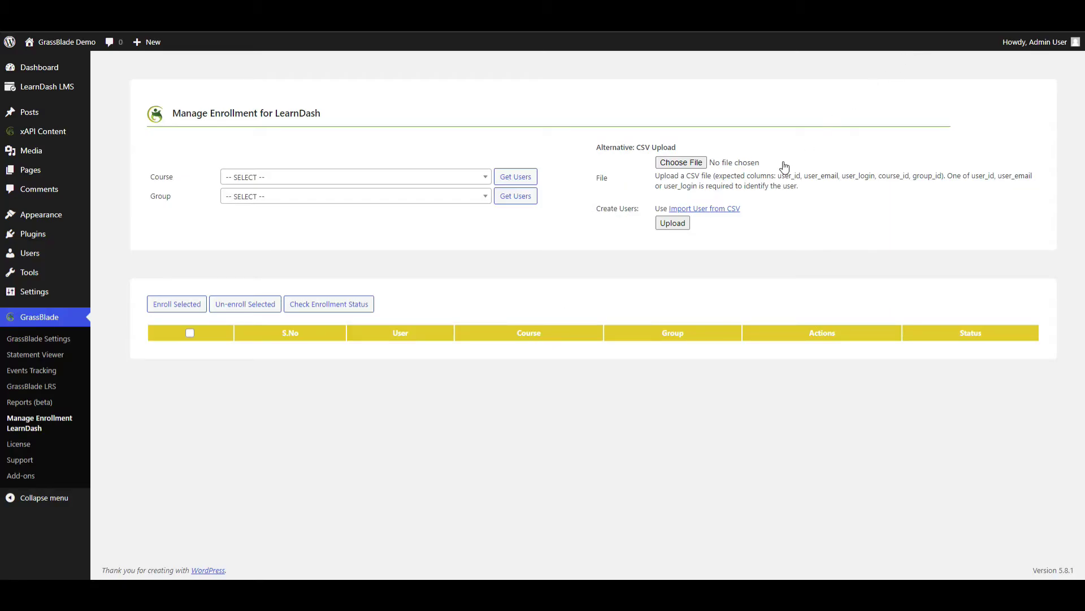
Upload MYUSERS.csv to list its eight user-course rows, then select all rows.
left_click(702, 164)
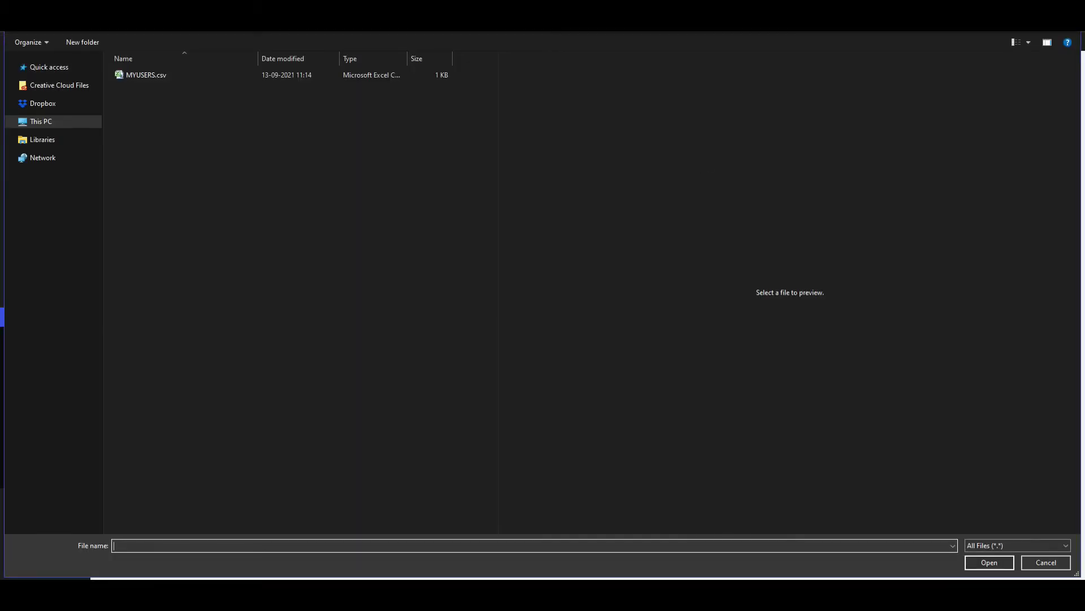
left_click(206, 75)
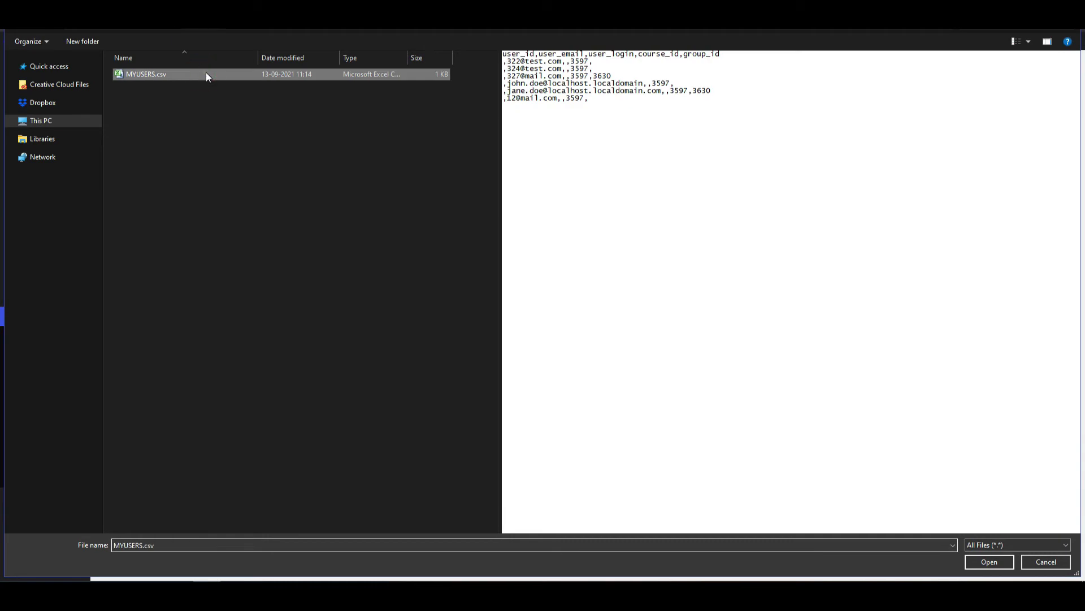
double_click(206, 74)
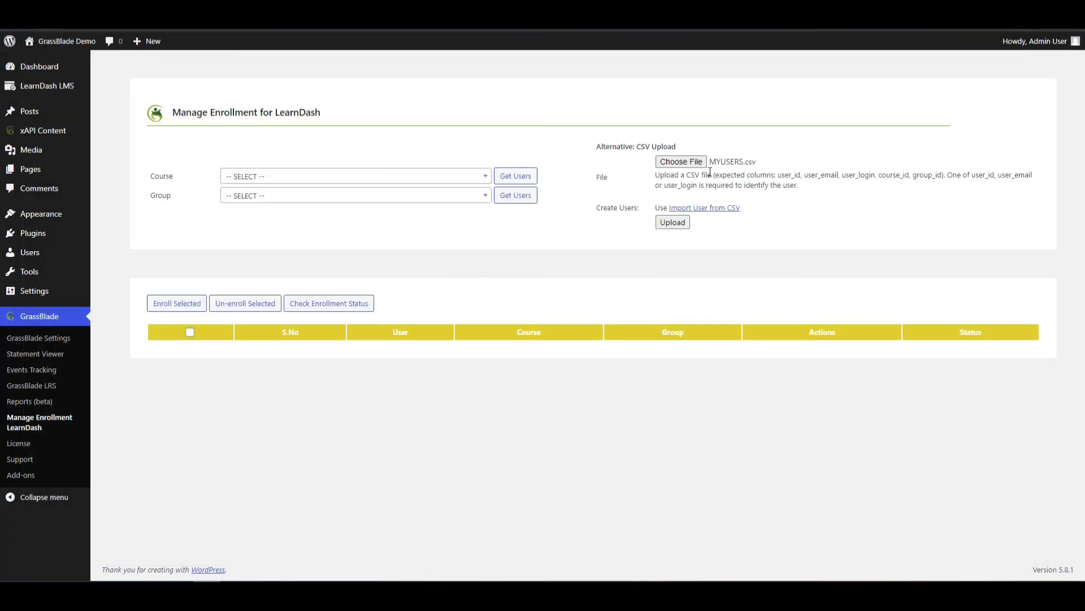
left_click(678, 221)
left_click(158, 332)
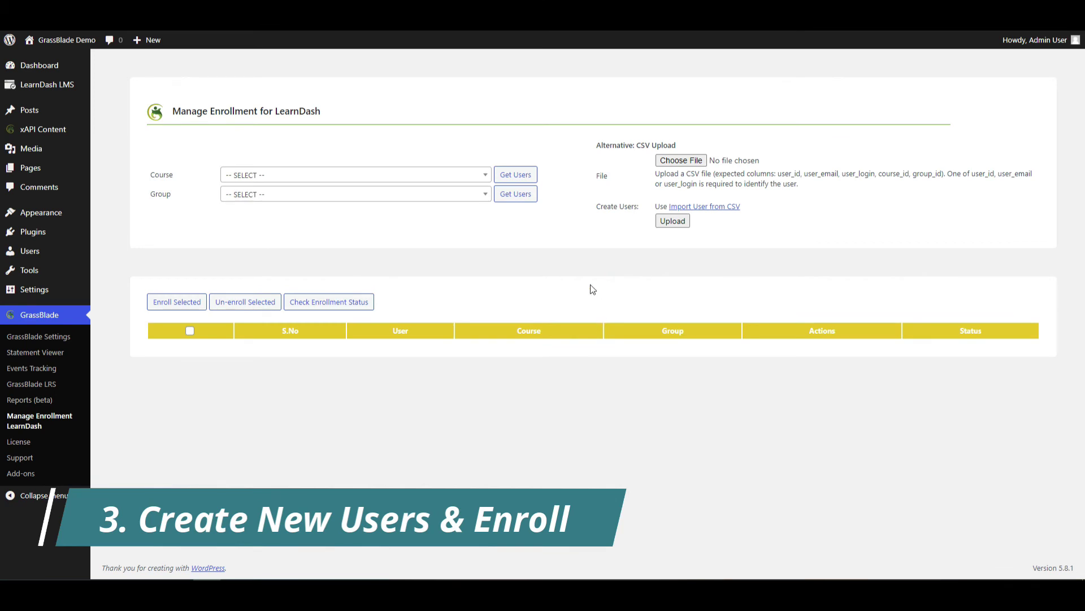
Go to the Import Users from CSV page and view the example CSV file.
left_click(706, 207)
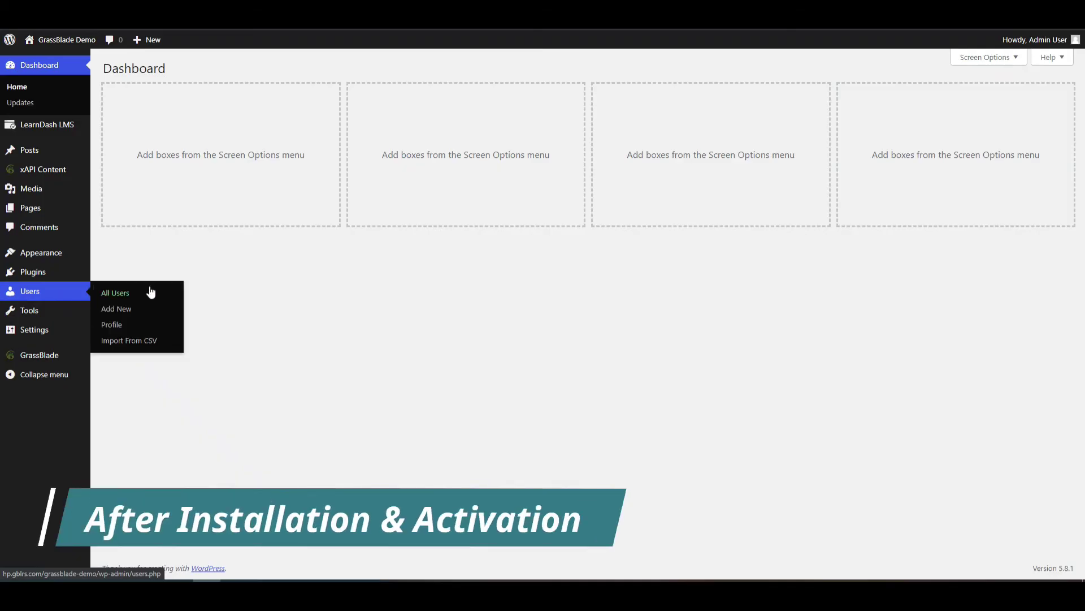
left_click(147, 344)
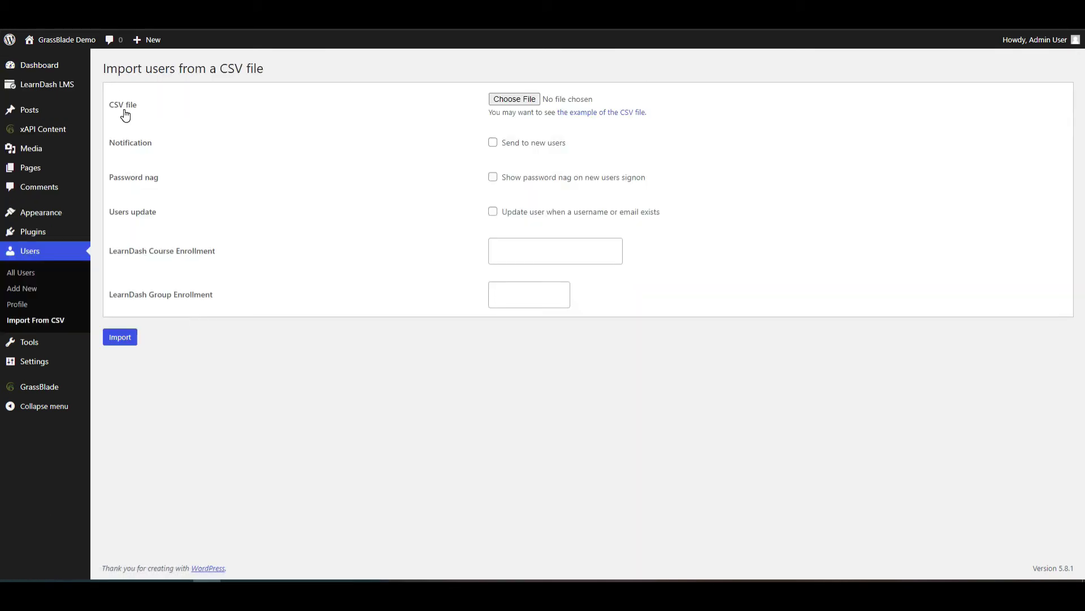
right_click(593, 119)
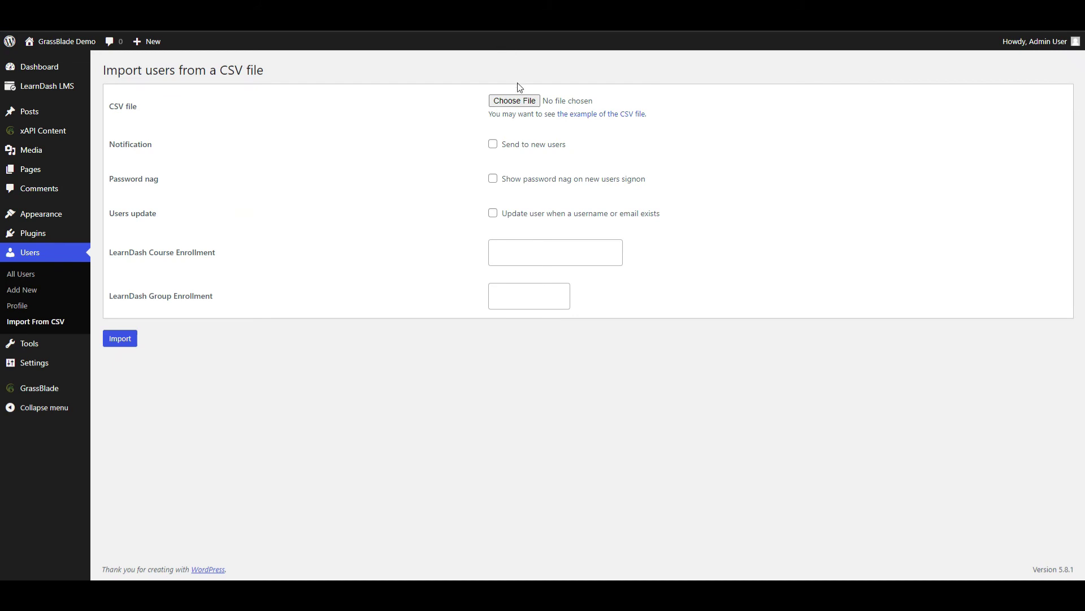
Import users from import.csv with enrollment in Completion Testing Course.
left_click(527, 100)
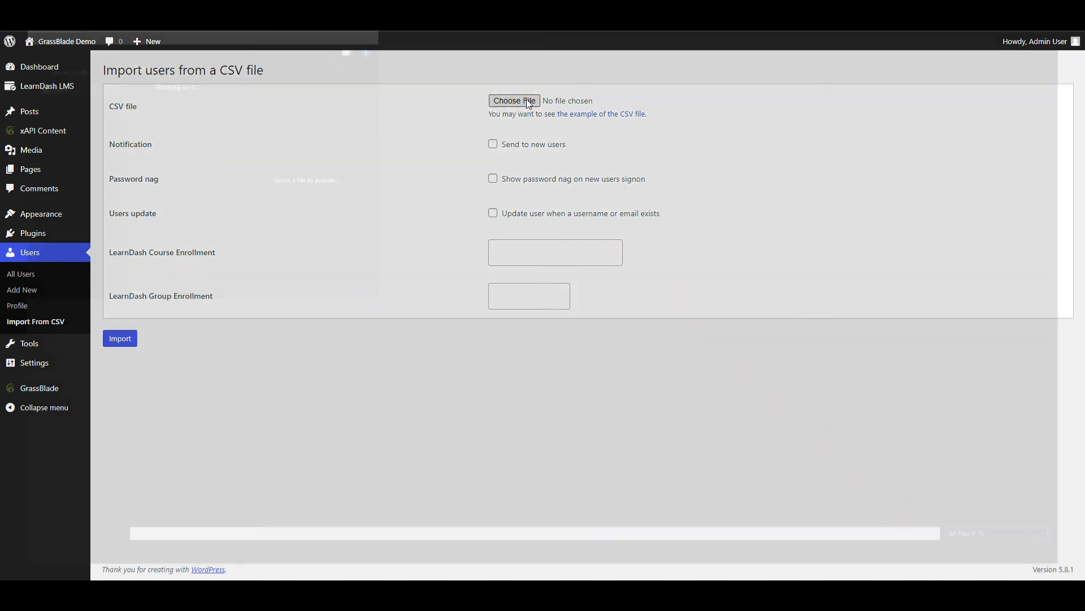
left_click(271, 75)
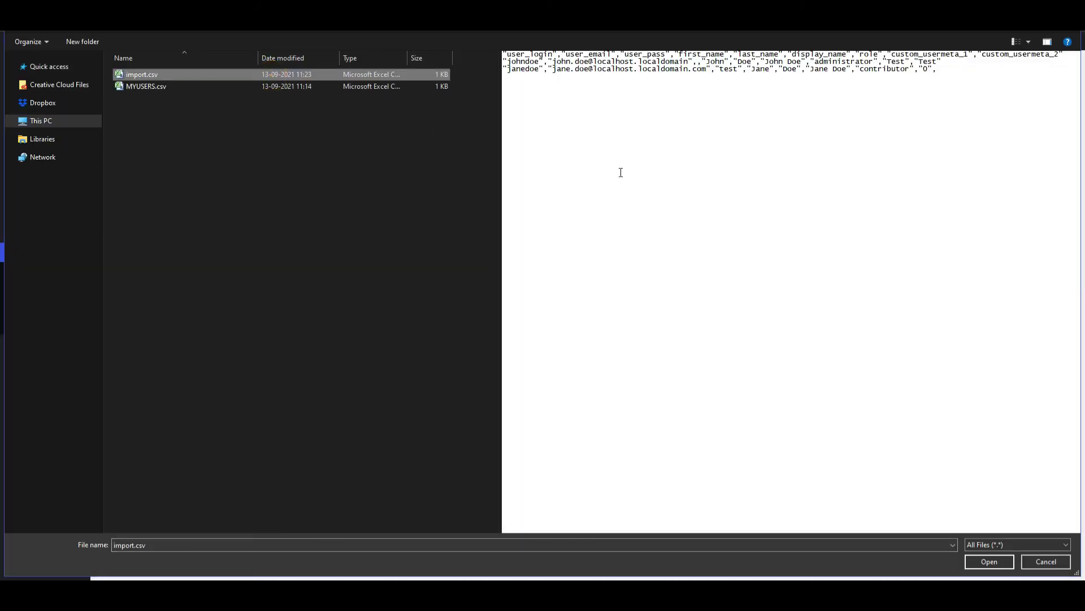
left_click(981, 560)
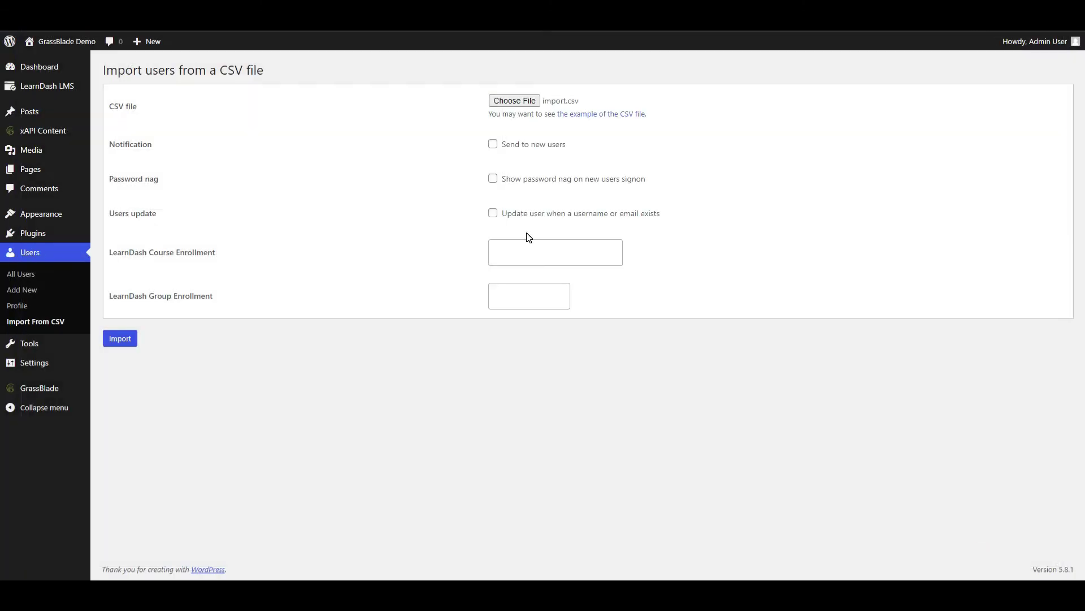
left_click(519, 255)
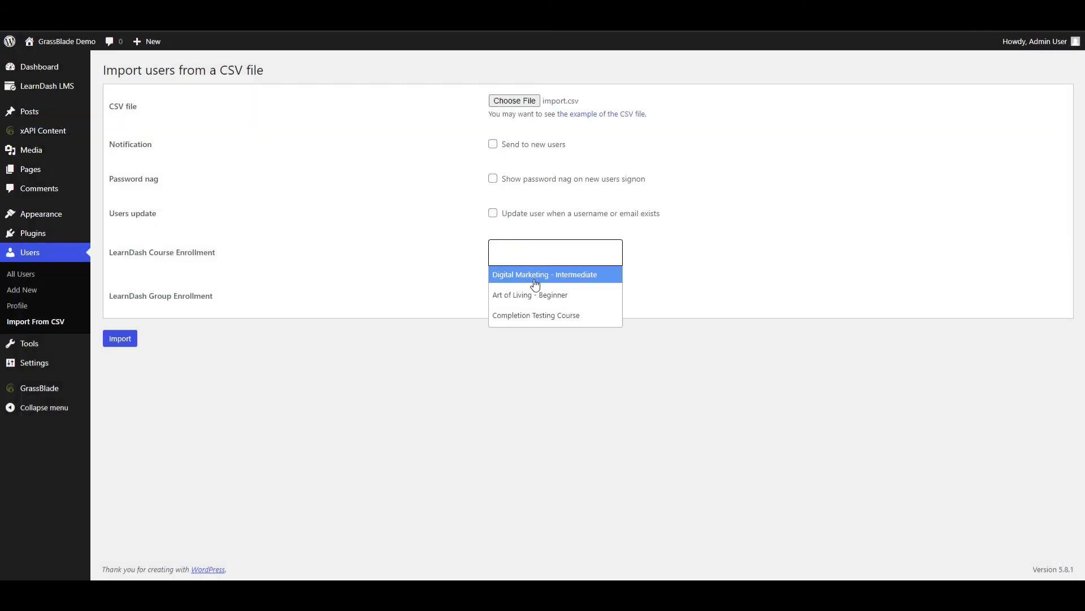
left_click(539, 314)
left_click(124, 346)
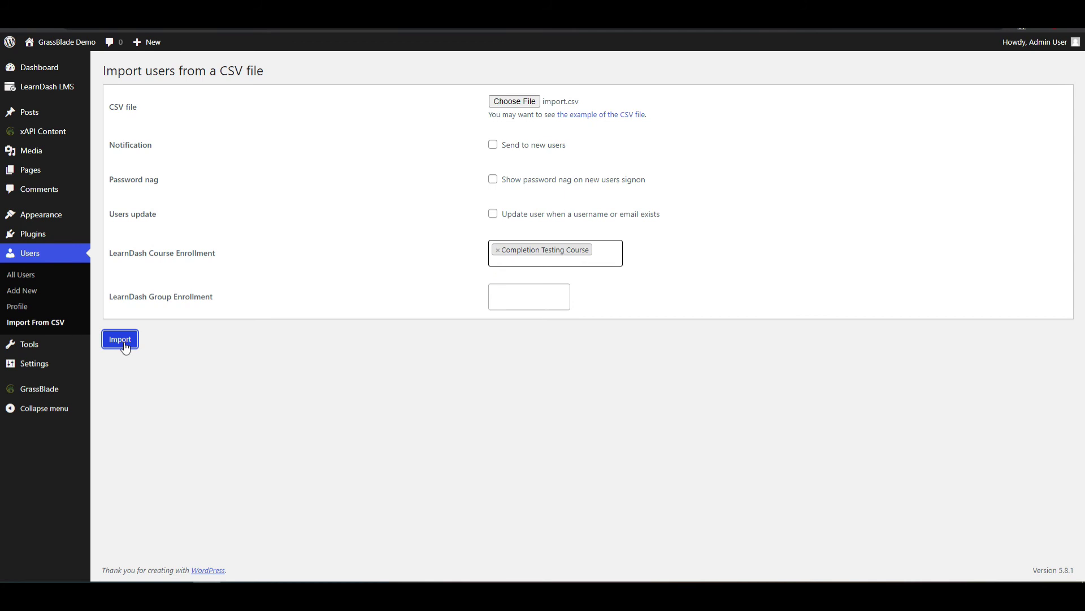